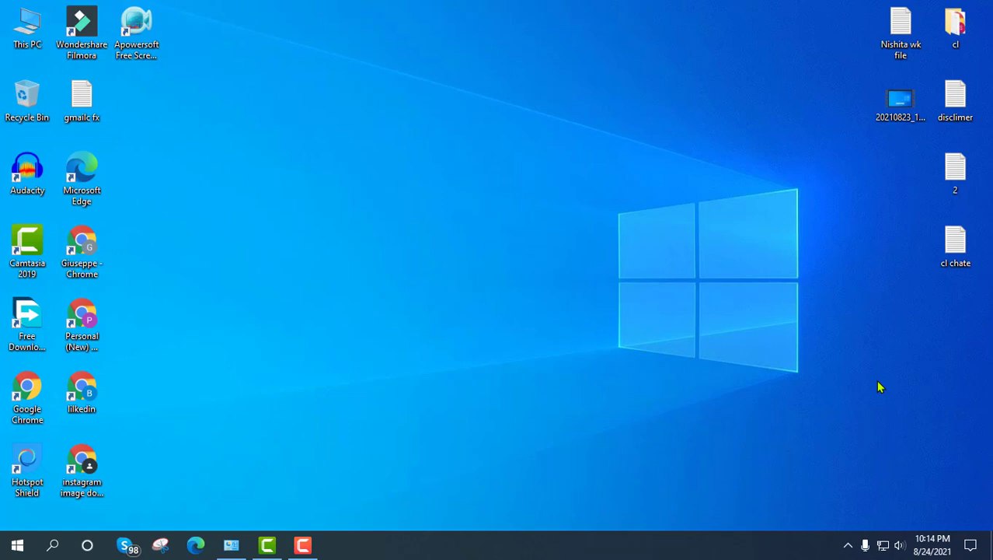
left_click(303, 545)
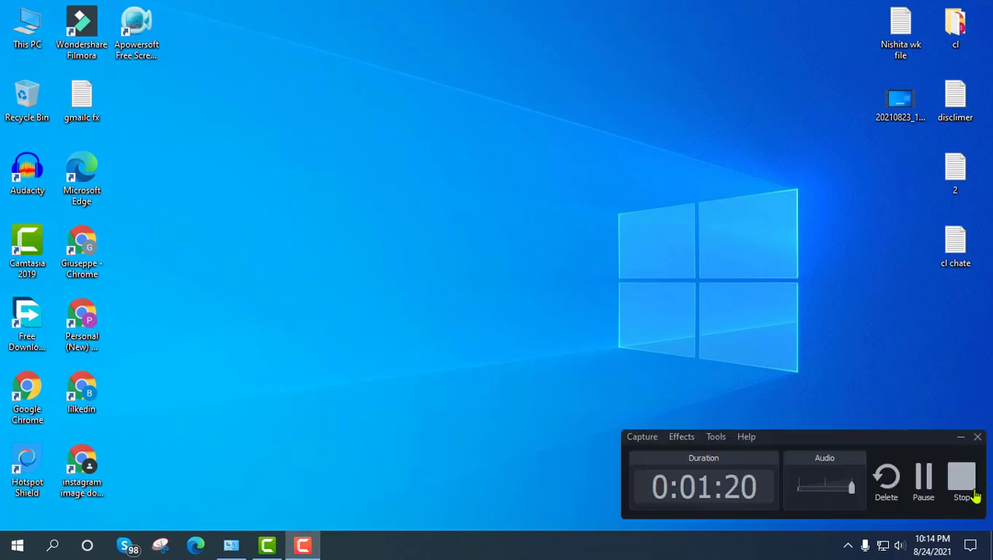
right_click(521, 161)
left_click(553, 202)
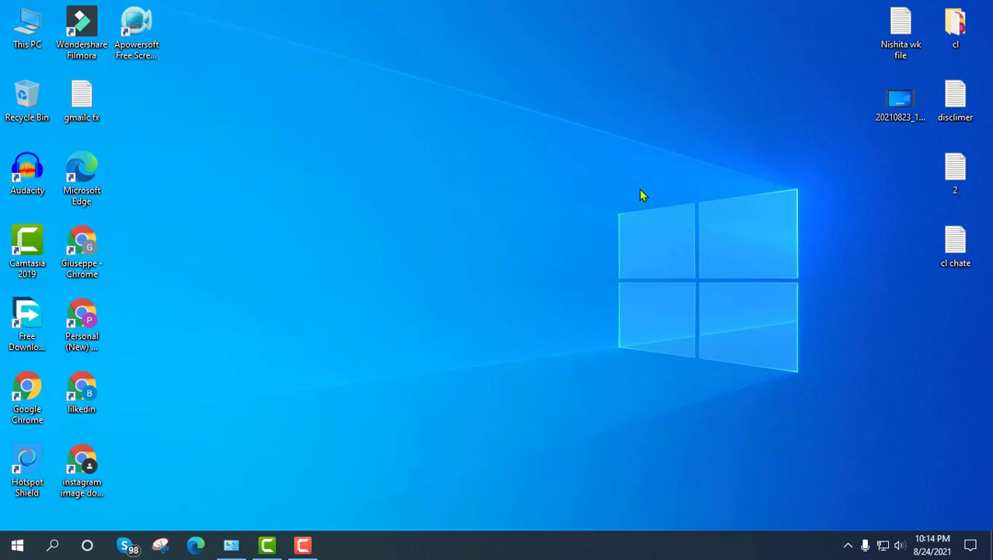
right_click(614, 113)
left_click(622, 154)
right_click(587, 118)
left_click(627, 158)
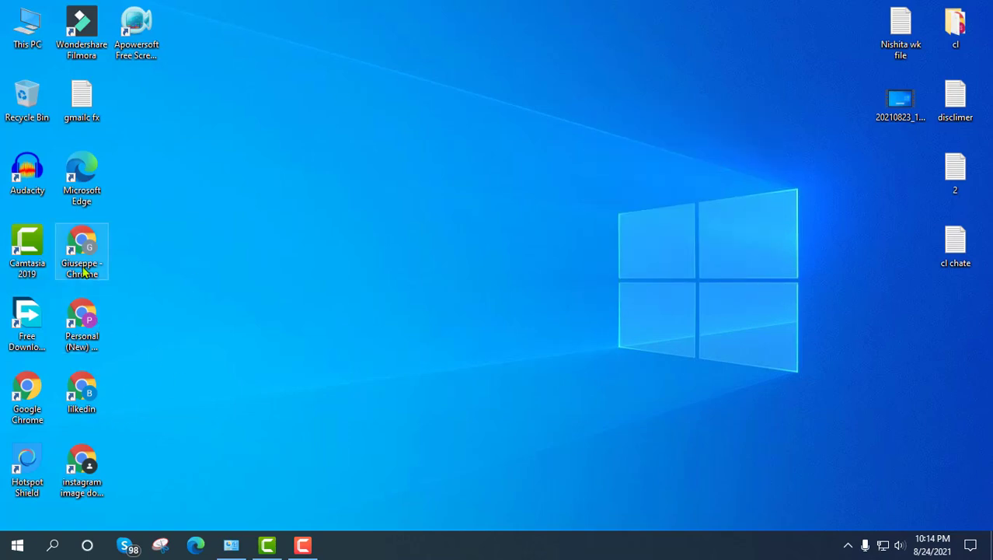
- Open Chrome with the Personal (New) profile and start setting up another profile without an account
double_click(81, 320)
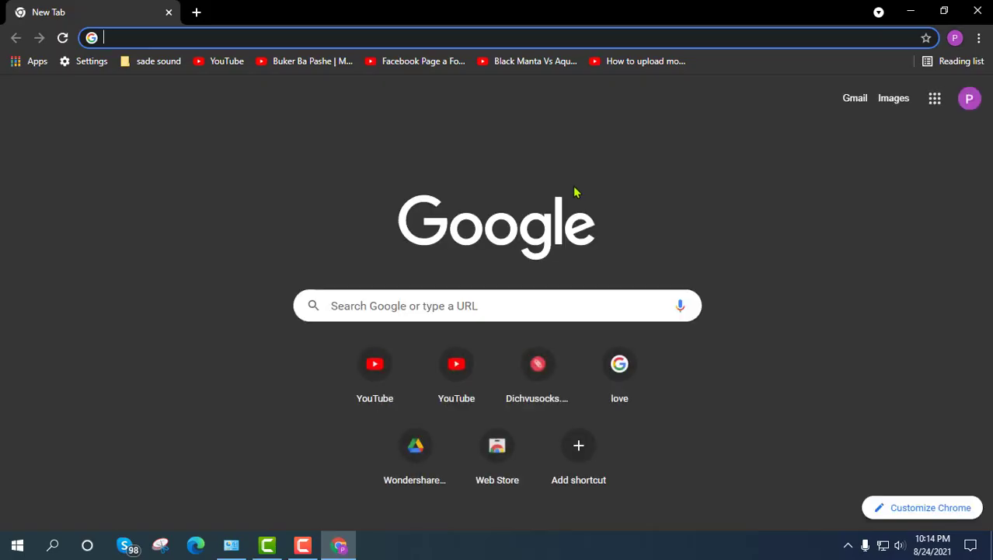
left_click(956, 39)
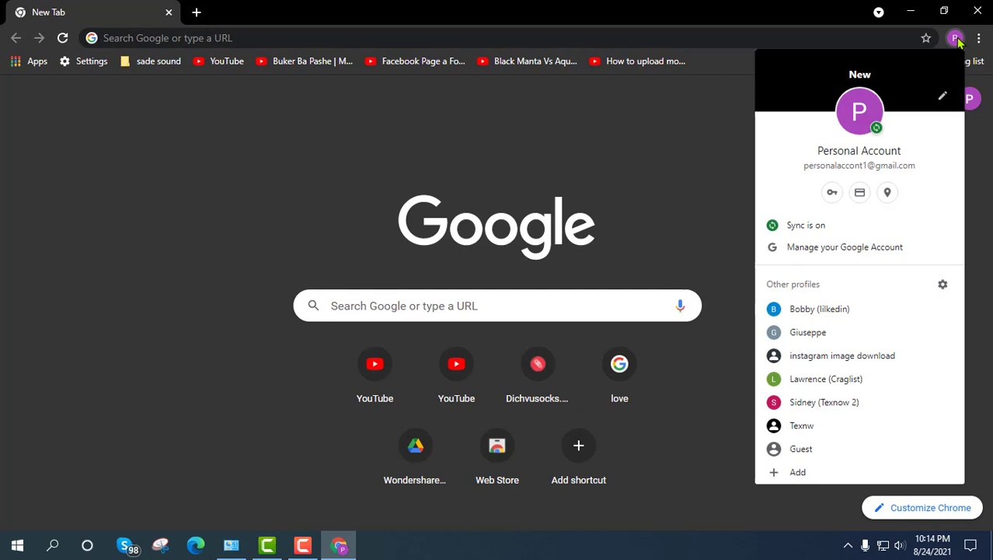
left_click(529, 195)
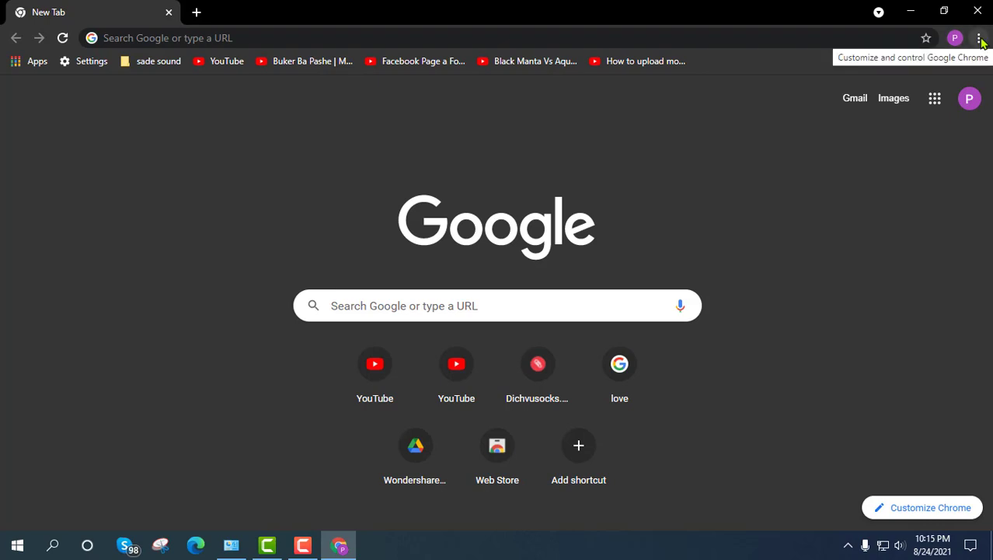
left_click(956, 38)
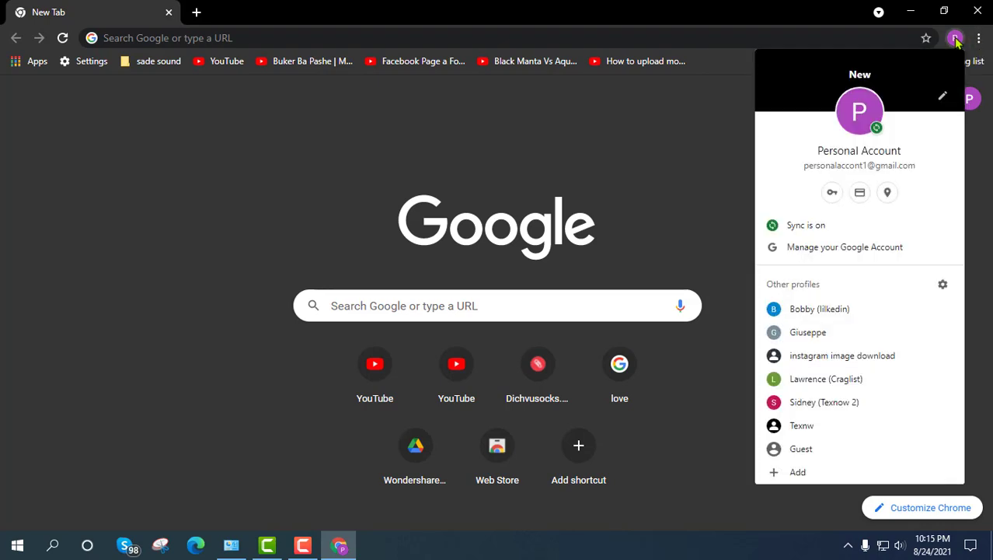
left_click(825, 480)
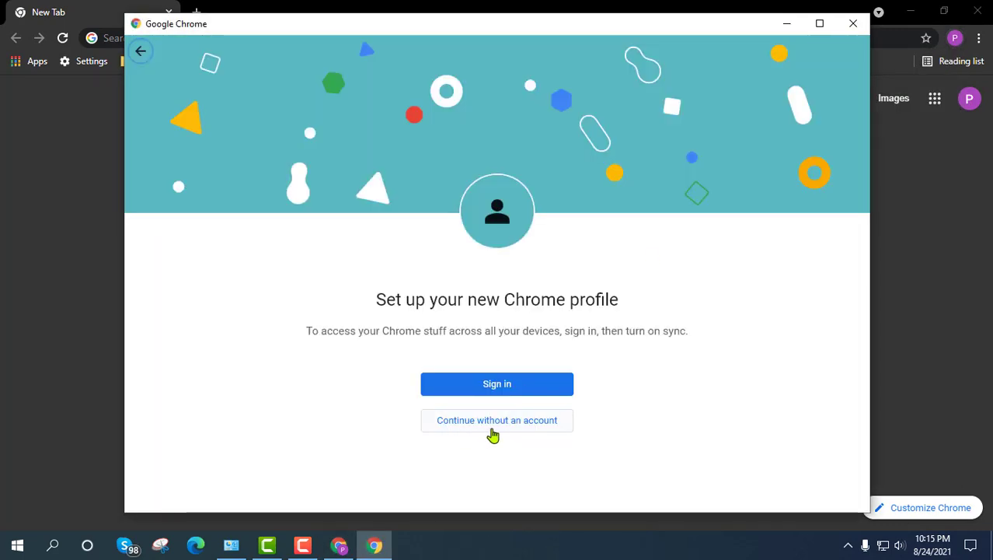
left_click(530, 429)
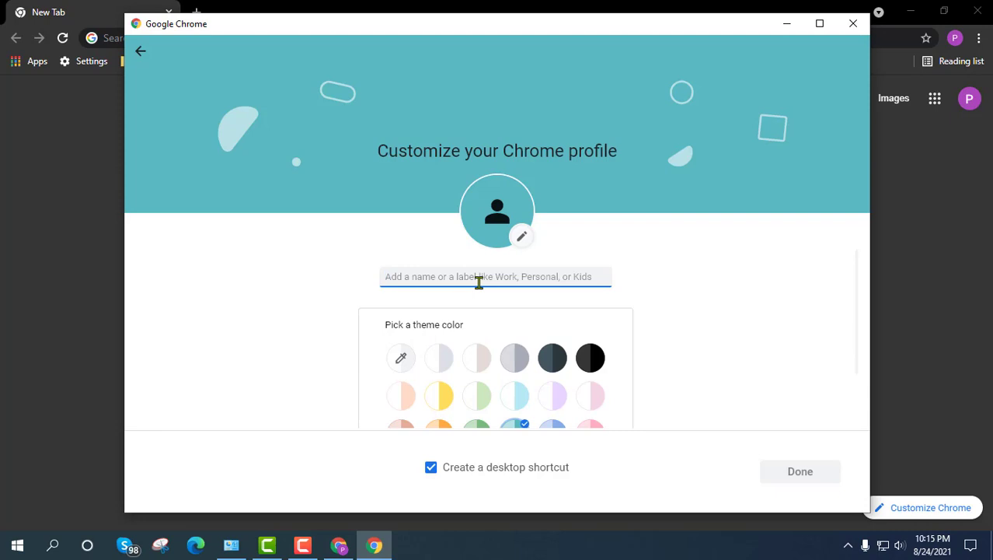
- Name the new Chrome profile cl, choose the black theme color and create it with a desktop shortcut
type("cl")
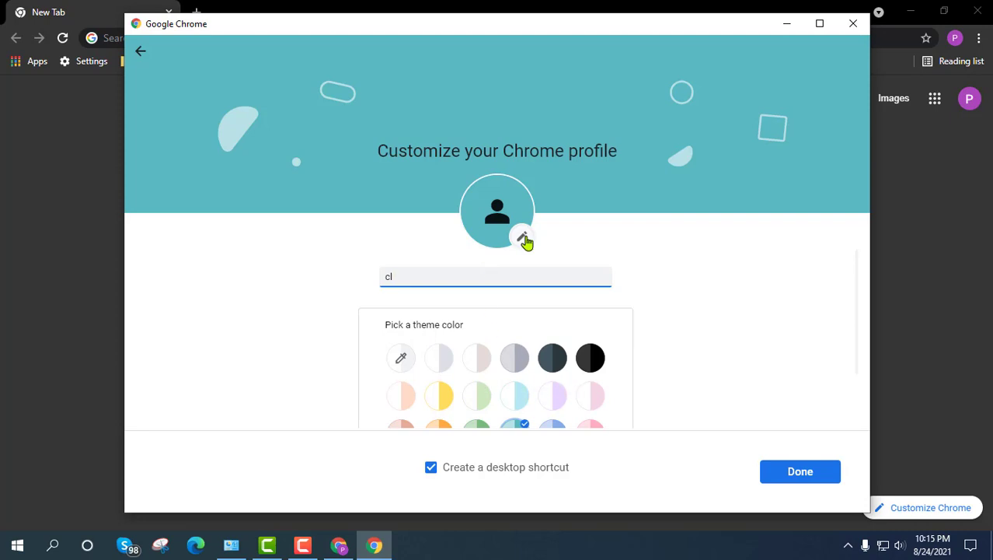
scroll(450, 330, "down", 2)
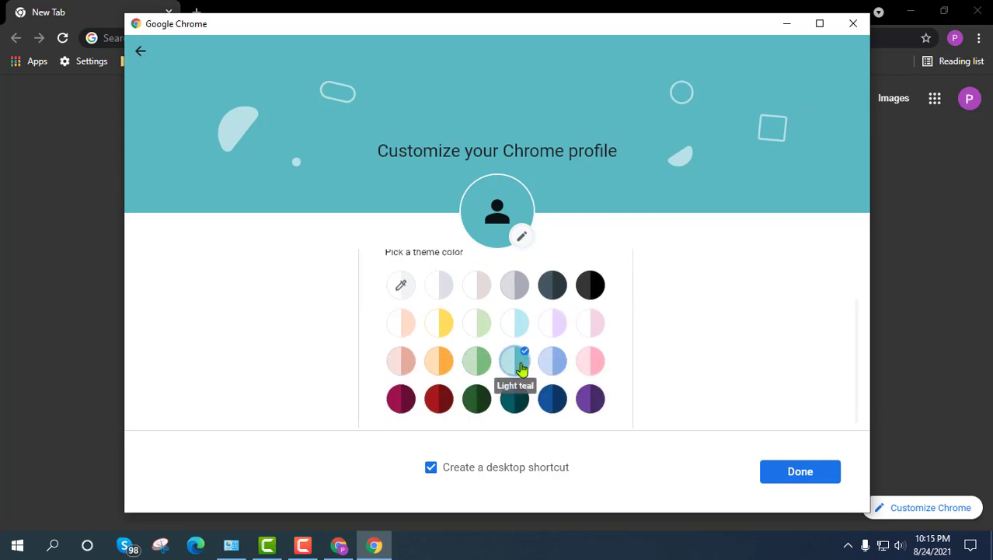
type("cl")
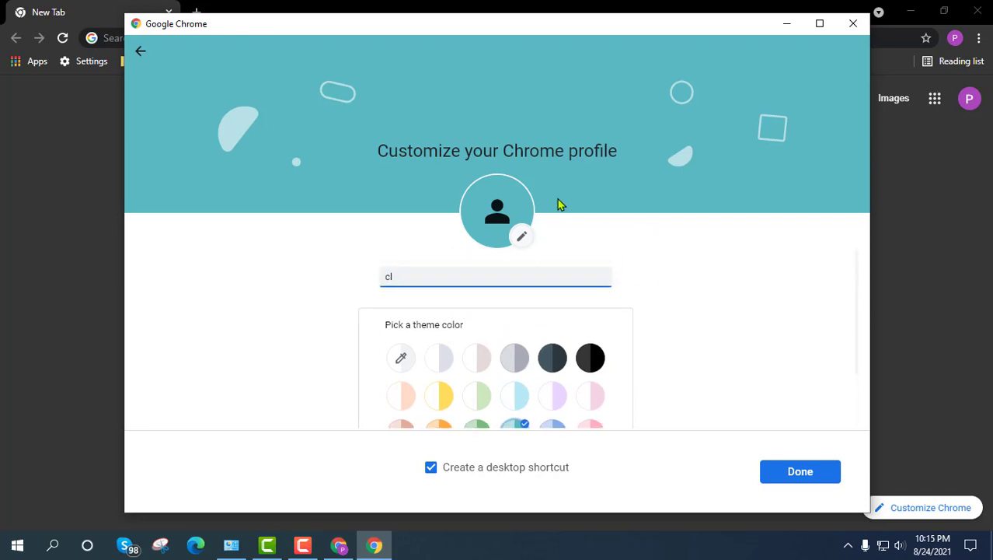
left_click(551, 364)
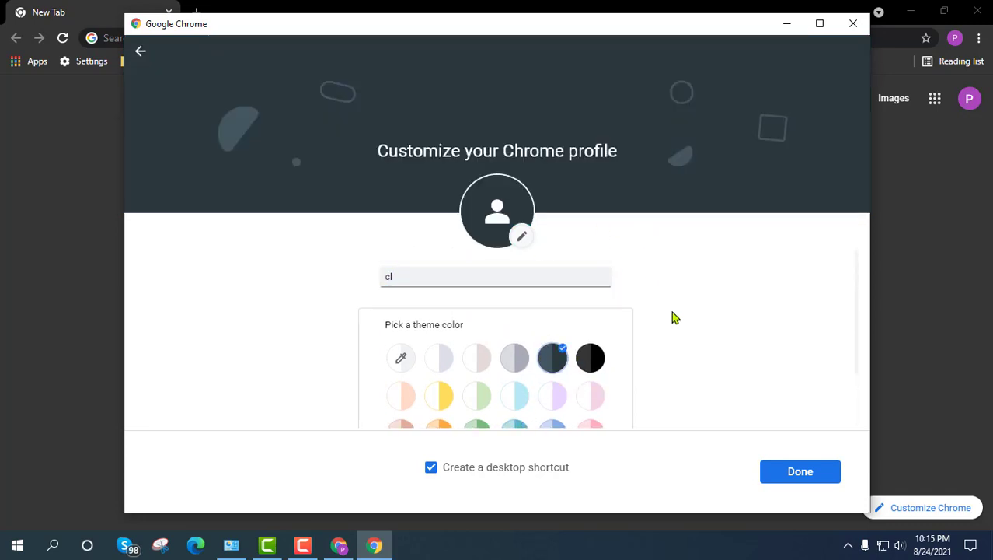
left_click(591, 361)
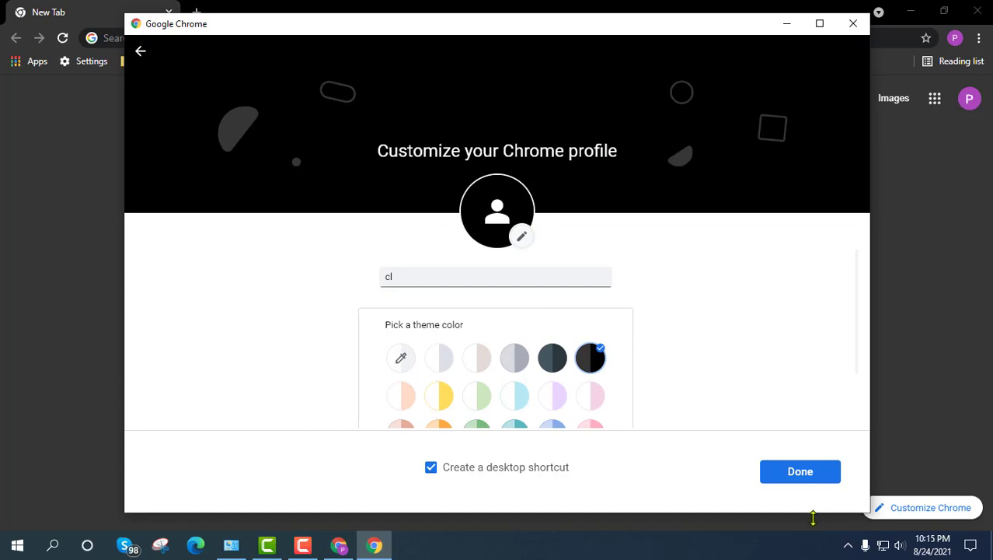
left_click(801, 472)
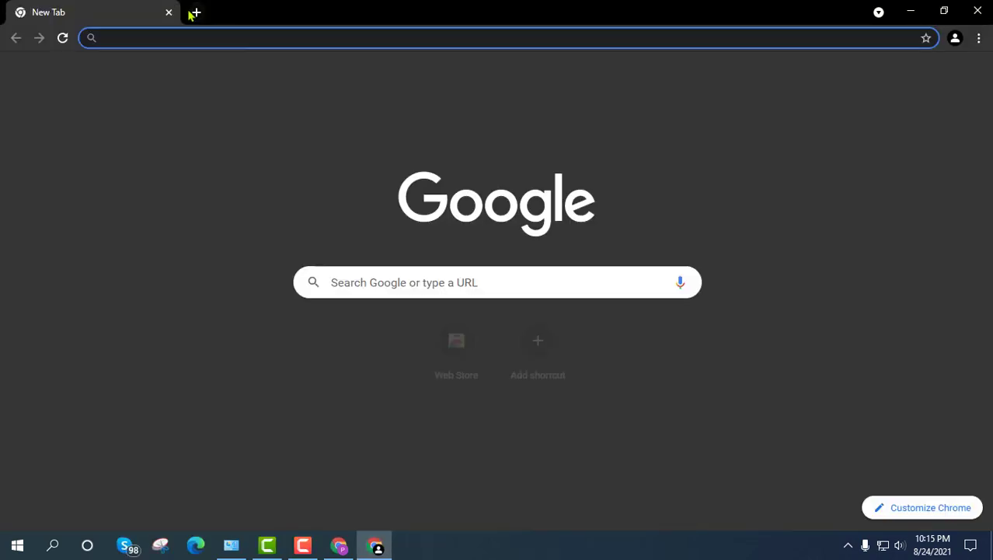
- Close both open Chrome windows and refresh the desktop
left_click(977, 11)
left_click(977, 11)
right_click(622, 80)
left_click(684, 123)
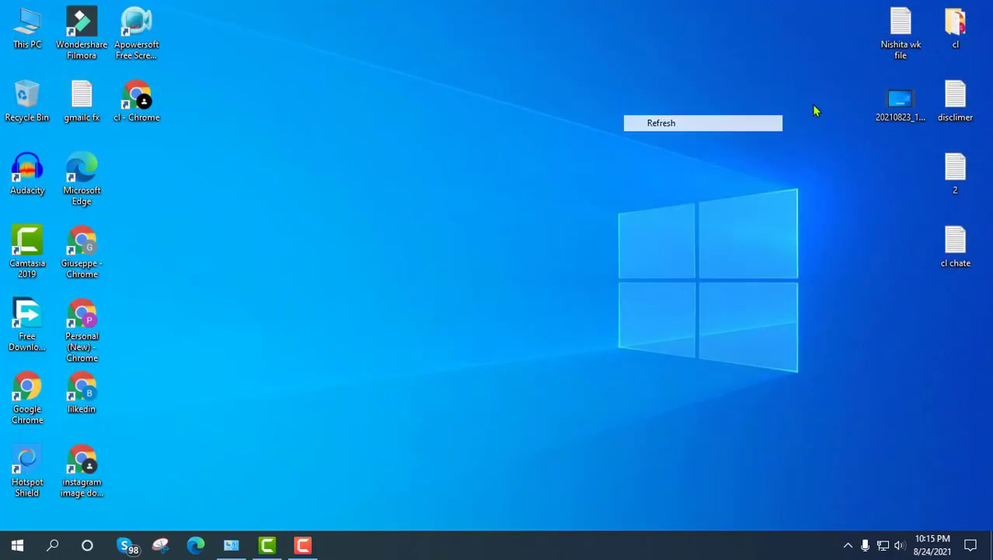
- Launch Chrome from the cl profile's desktop shortcut and dismiss the default-browser notice
right_click(337, 109)
left_click(381, 154)
right_click(282, 131)
left_click(310, 171)
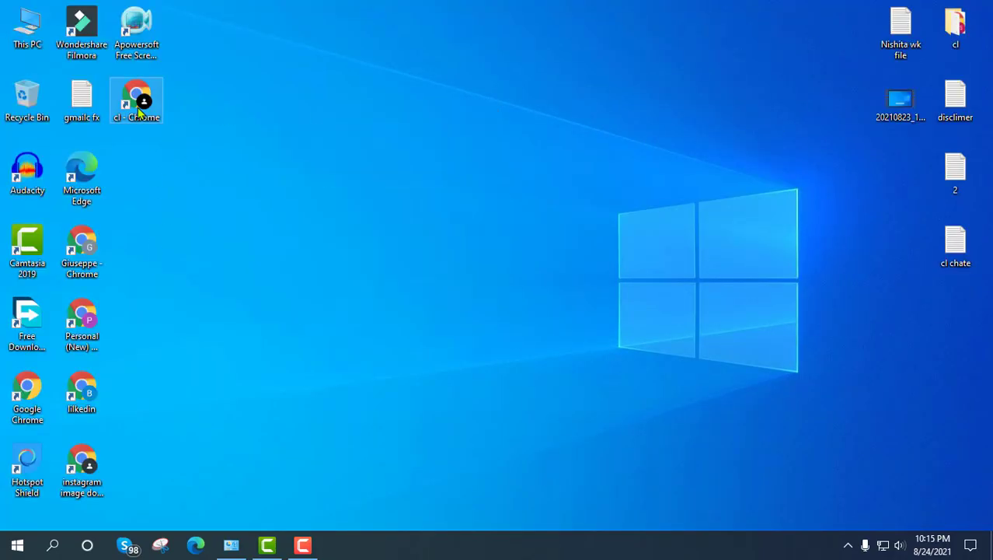
double_click(138, 103)
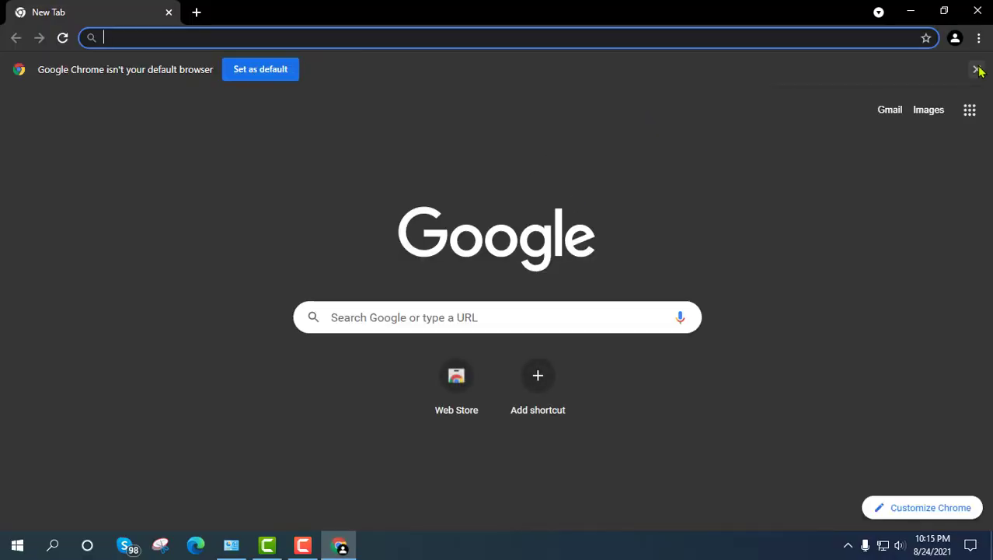
left_click(975, 68)
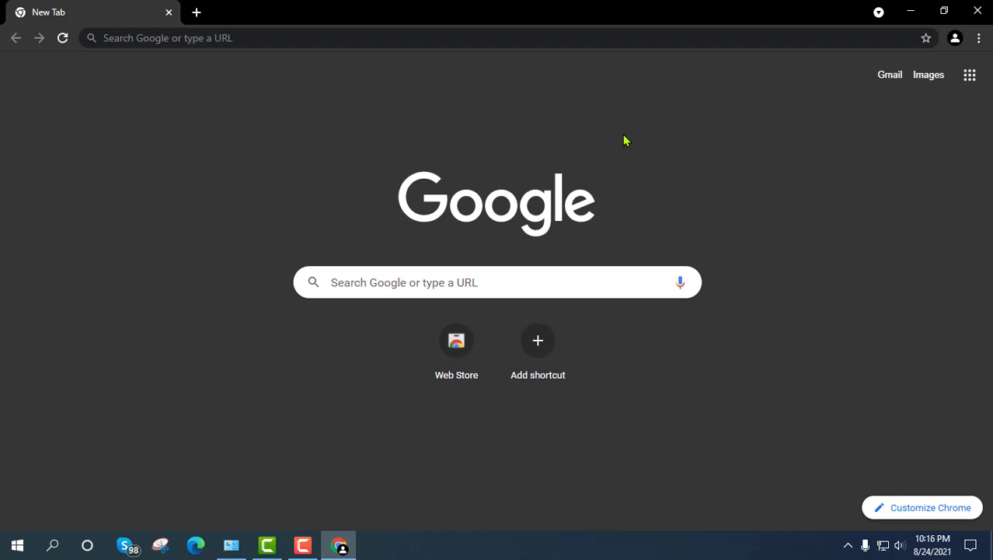
- Clear all-time browsing data with the advanced options, adding autofill form data, site settings and hosted app data but not passwords
key("ctrl+shift+Delete")
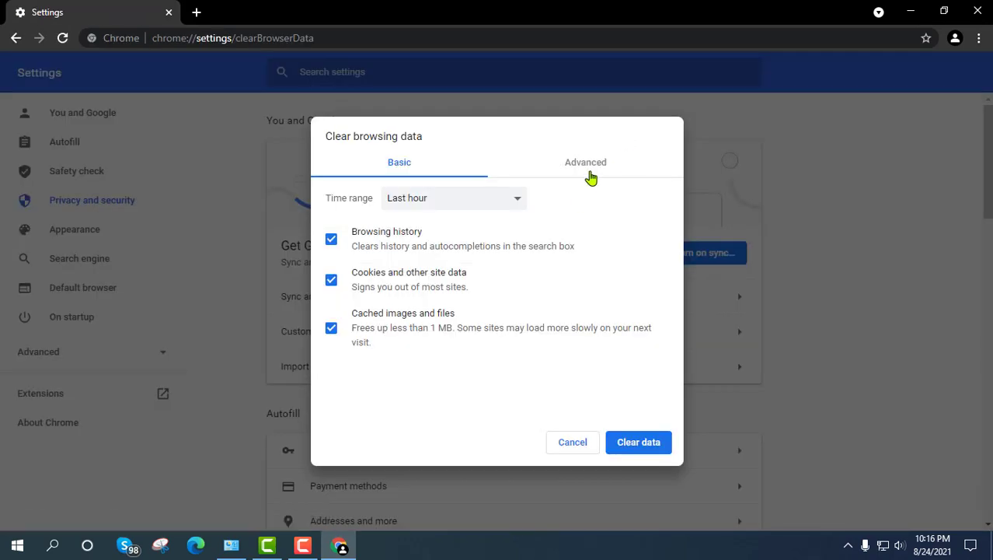
left_click(589, 176)
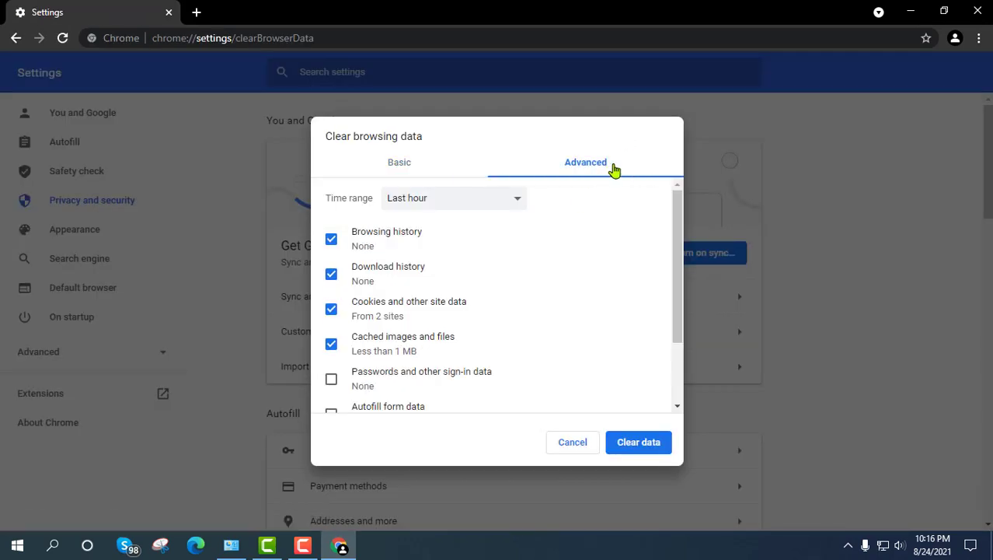
left_click(447, 202)
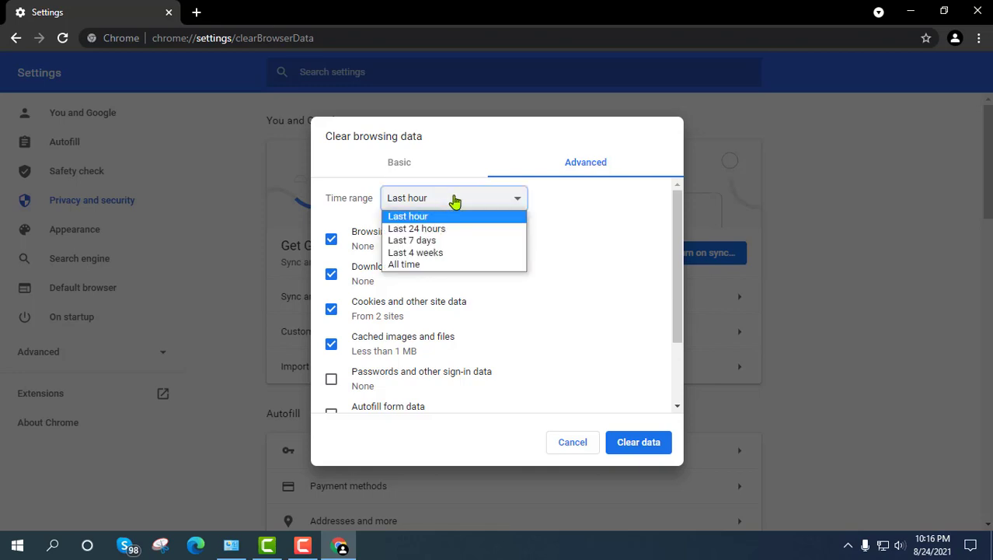
left_click(436, 265)
scroll(533, 233, "down", 2)
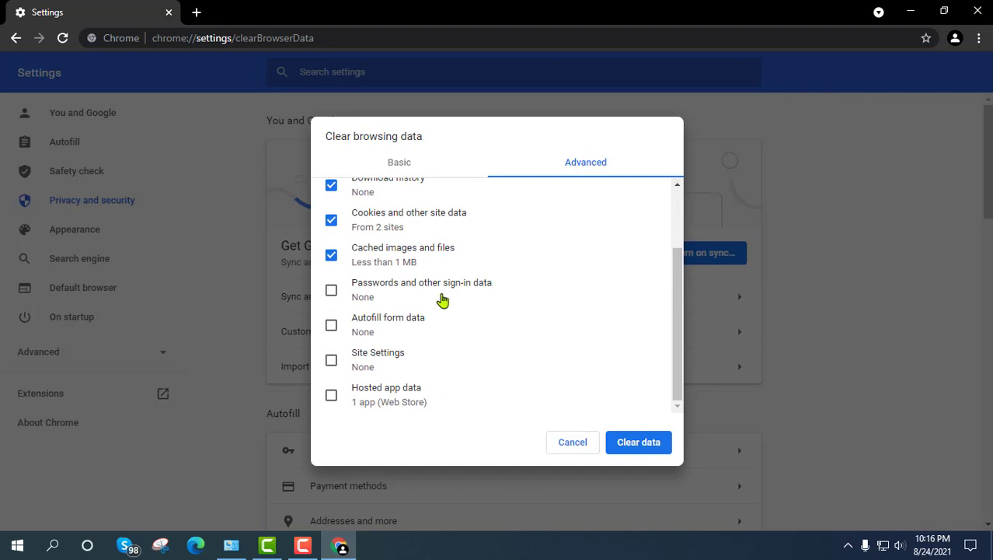
left_click(331, 325)
left_click(331, 361)
left_click(332, 395)
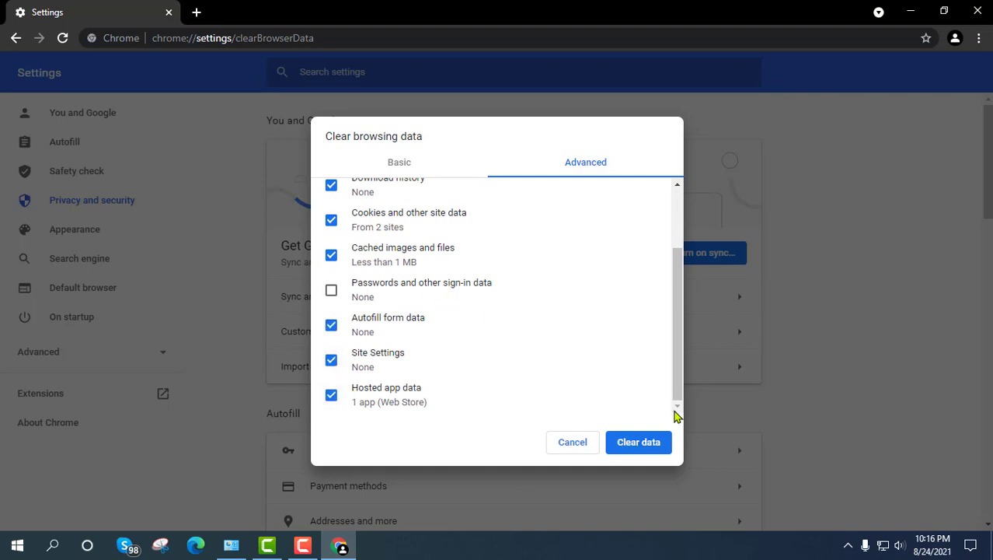
left_click(650, 442)
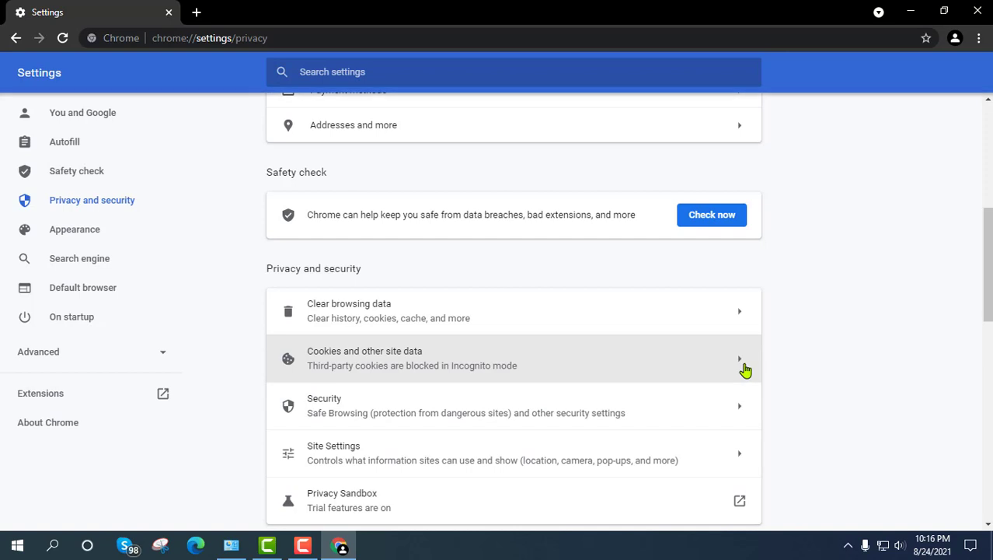
- Return to the Clear browsing data page at chrome://settings/clearBrowserData and bookmark it
key("alt+Left")
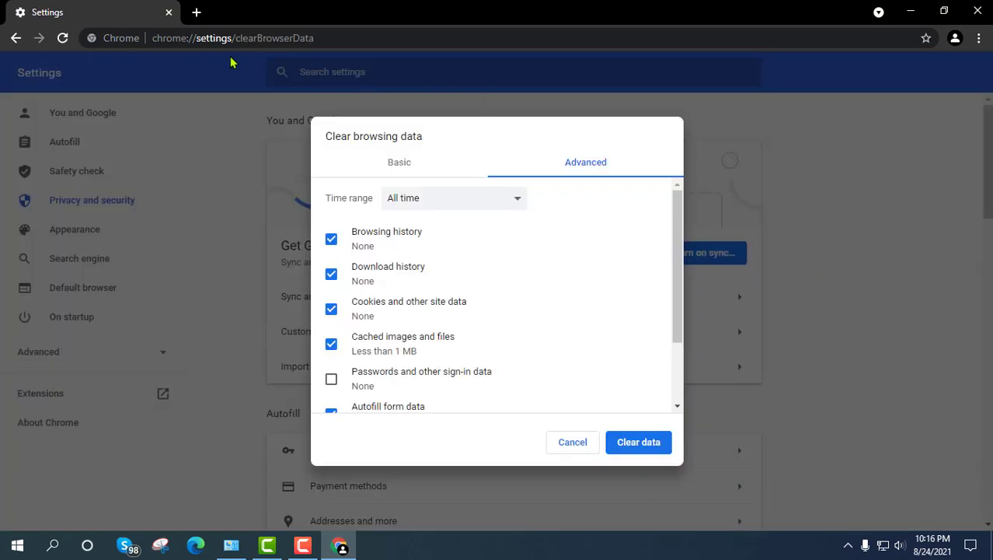
left_click(149, 37)
left_click_drag(156, 38, 91, 37)
left_click(310, 37)
left_click(337, 38)
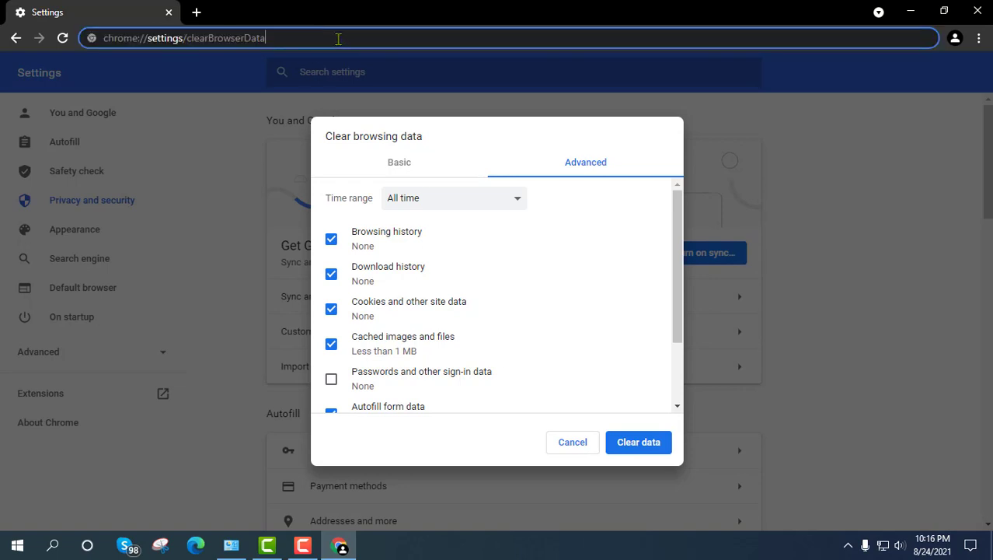
left_click(882, 105)
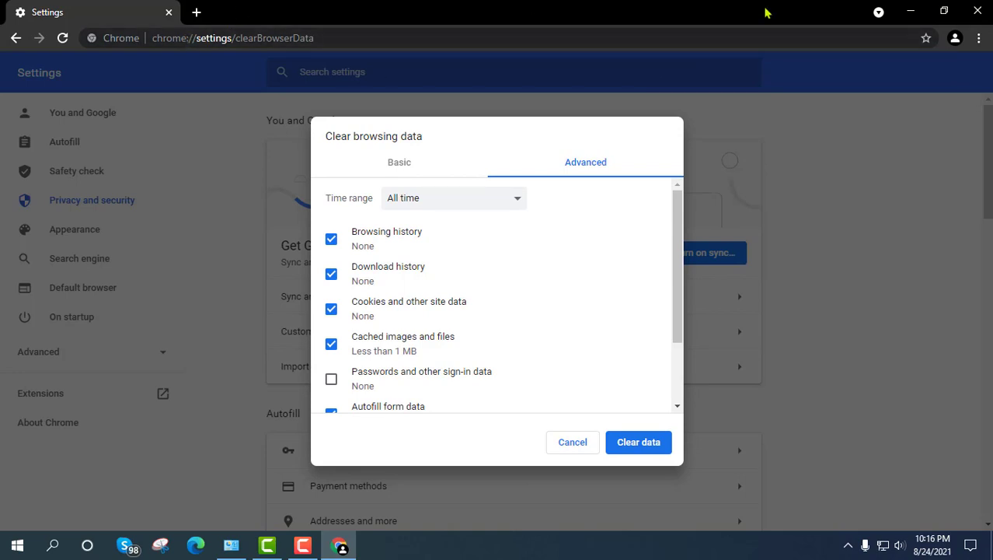
left_click(925, 38)
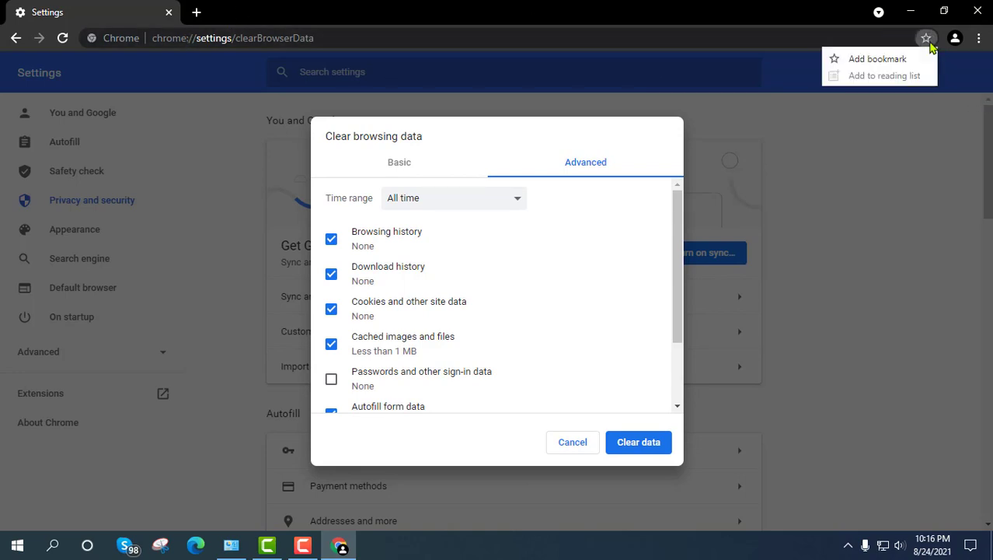
left_click(878, 60)
left_click(835, 169)
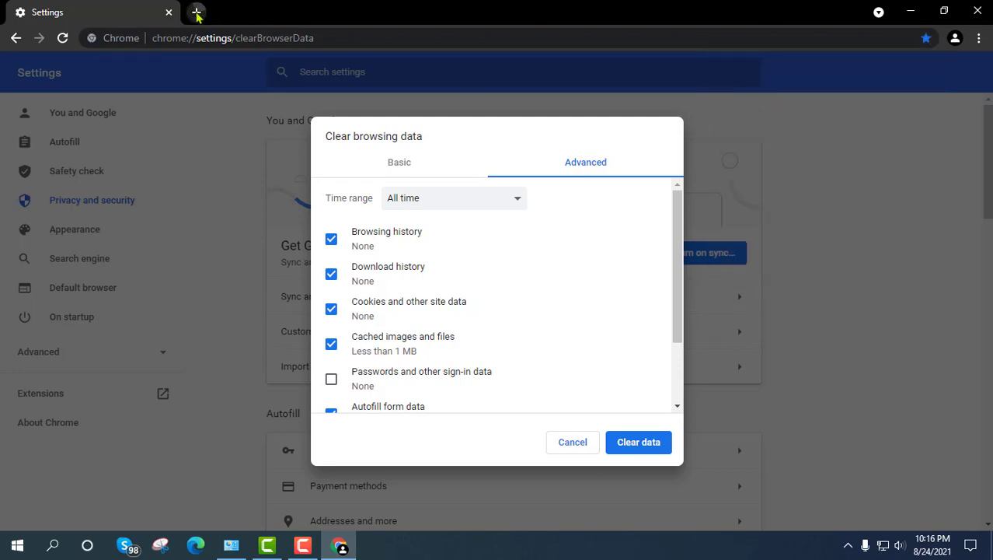
- Check the Settings bookmark by opening it from a new tab, and return to a blank new tab
left_click(196, 12)
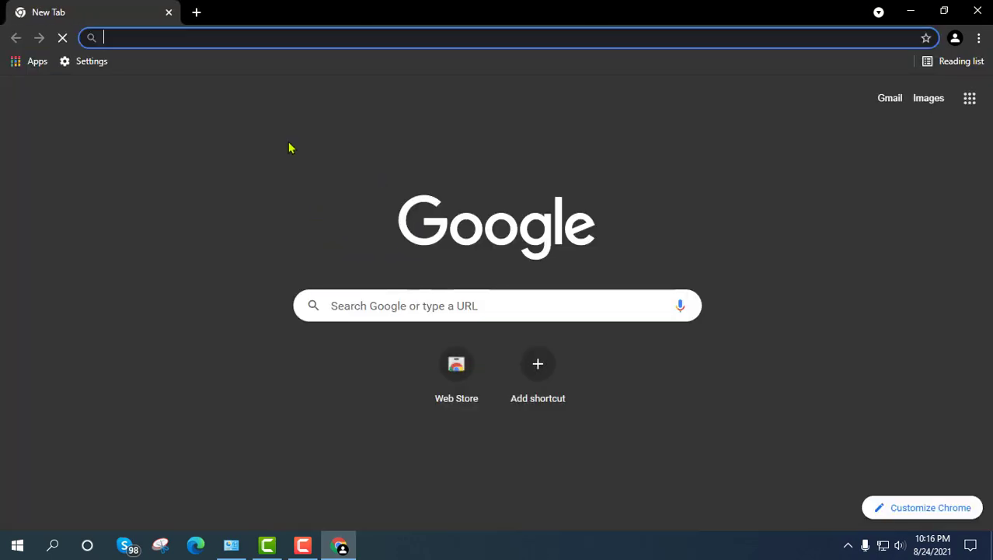
left_click(92, 61)
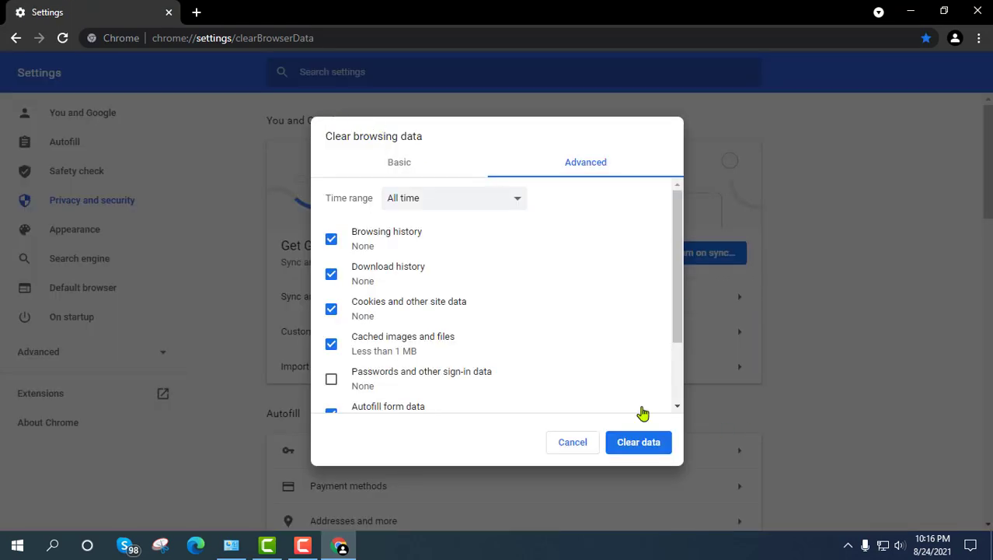
left_click(196, 12)
left_click(168, 11)
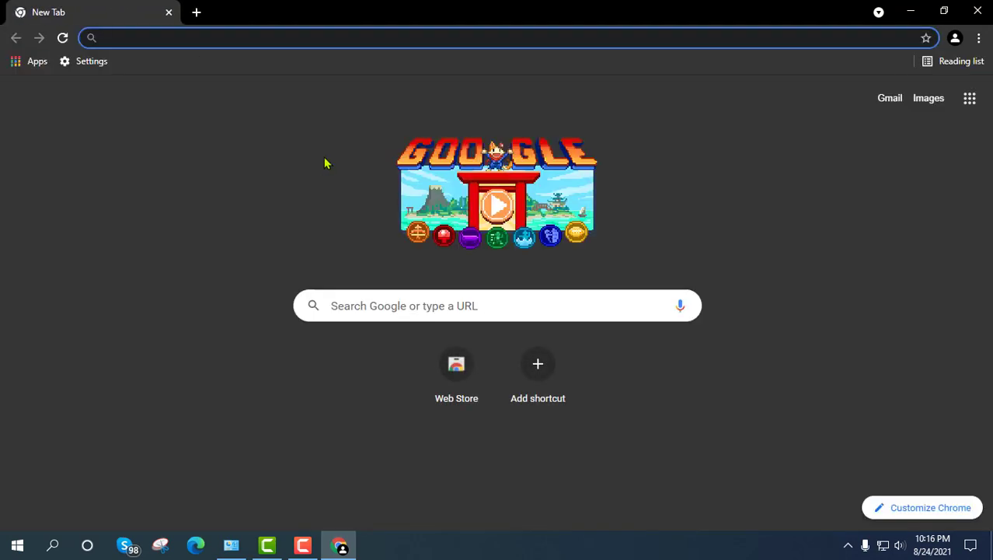
- View the Chrome apps page from the bookmarks bar's shortcut, and return to a blank new tab
left_click(333, 163)
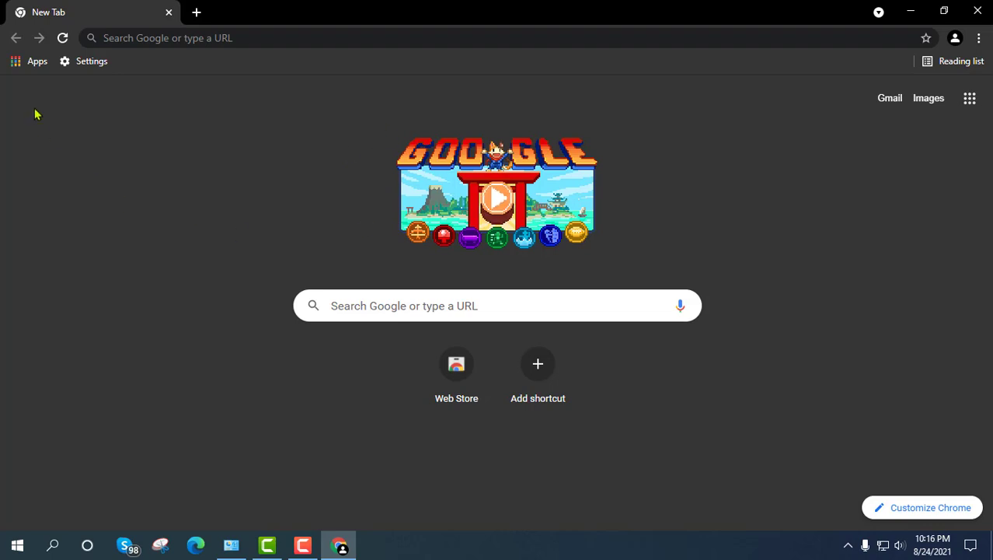
left_click(29, 67)
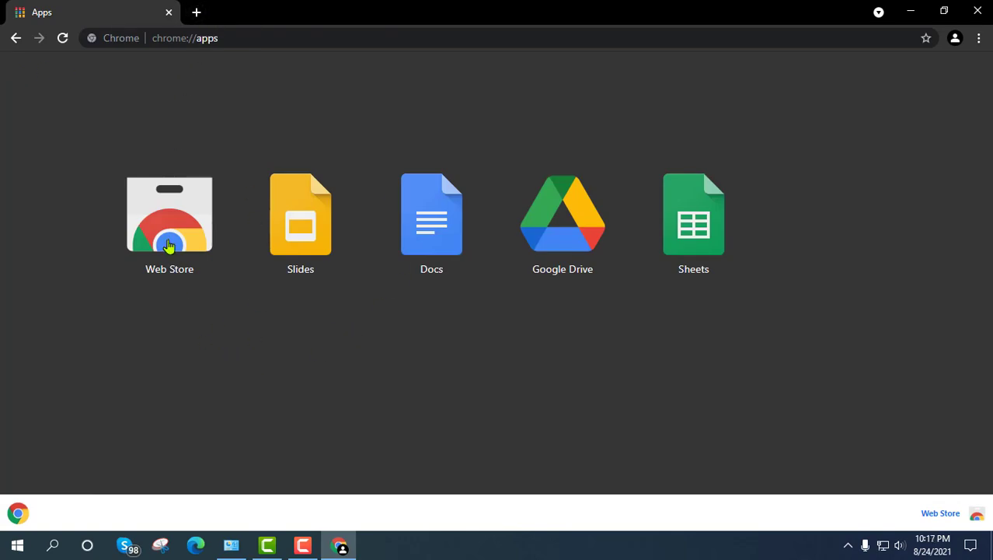
left_click(196, 12)
left_click(176, 16)
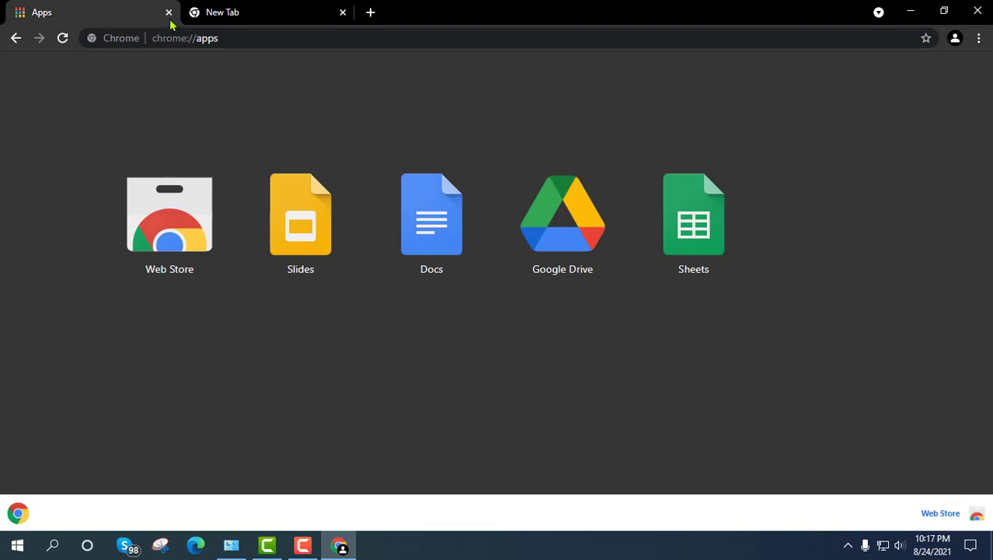
left_click(169, 13)
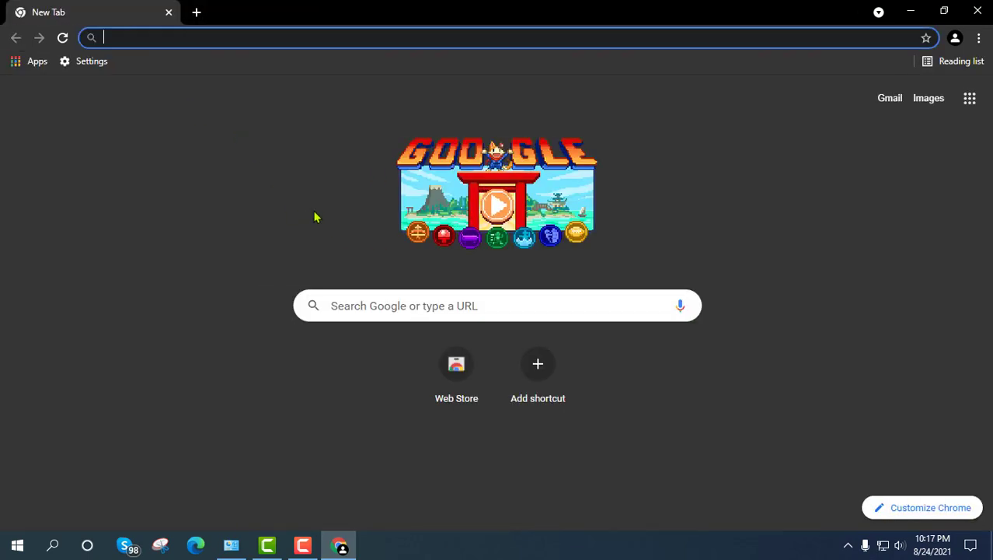
- Visit the Chrome Web Store through the apps page, and replace it with a blank new tab
left_click(37, 64)
left_click(175, 234)
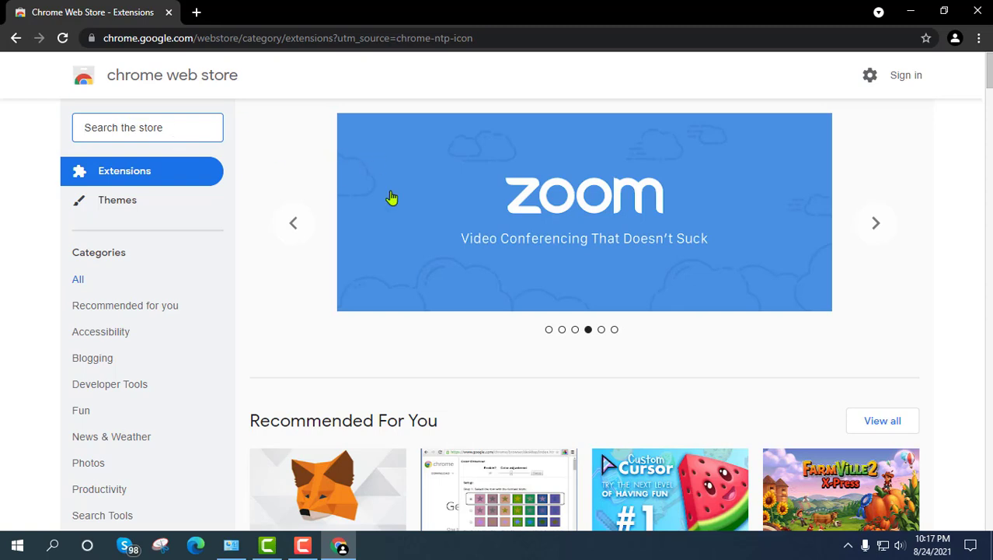
left_click(195, 13)
left_click(168, 13)
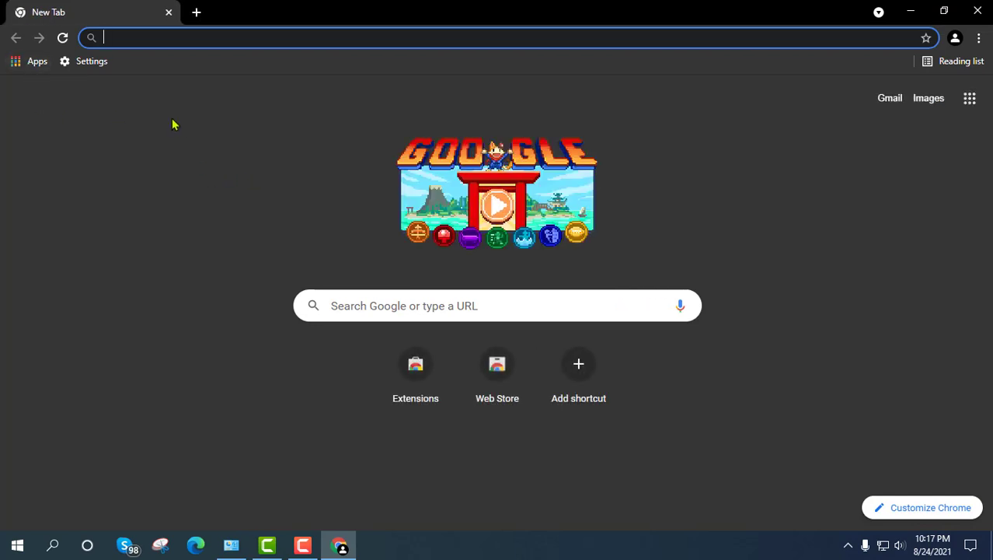
- Open the browser's Extensions page and expand its main menu to reach the Chrome Web Store link
left_click(980, 38)
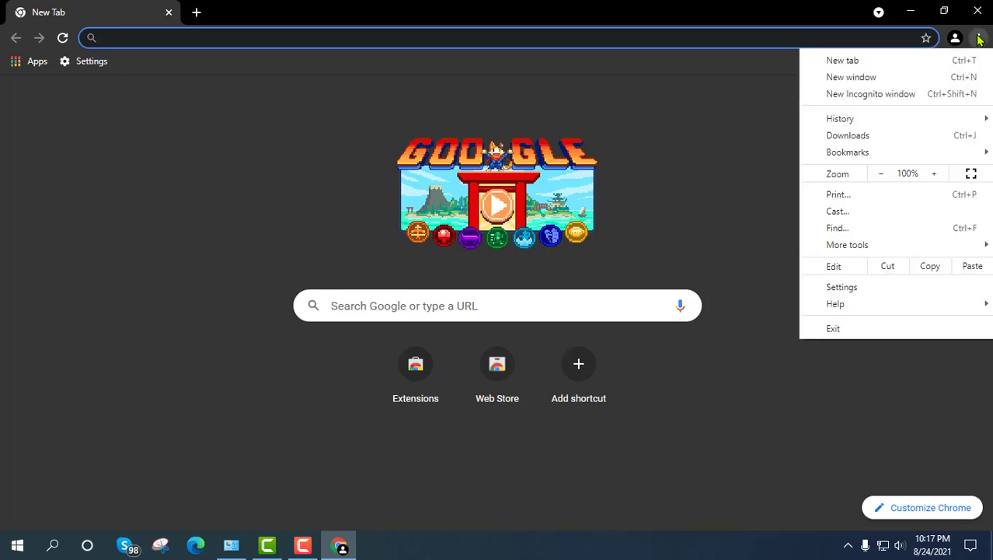
mouse_move(846, 247)
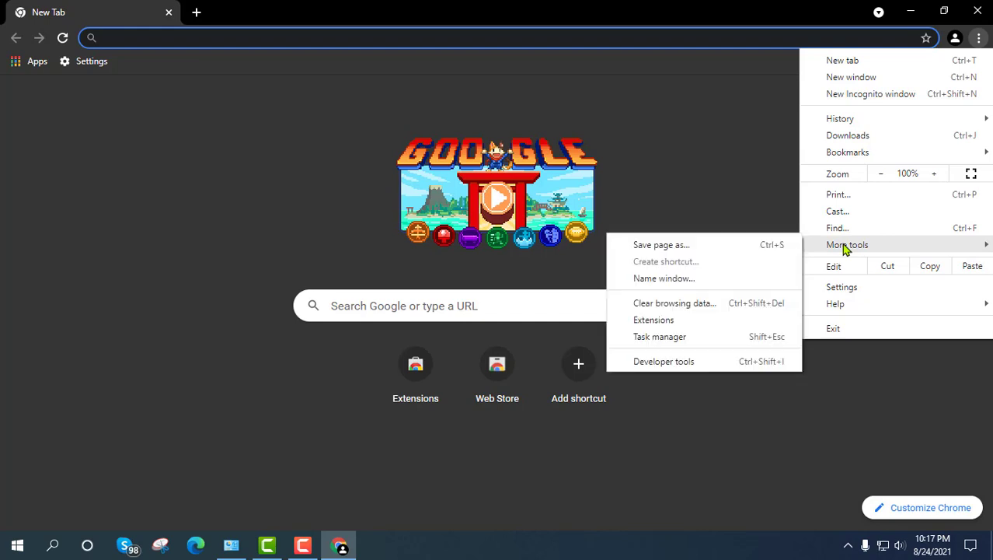
left_click(653, 320)
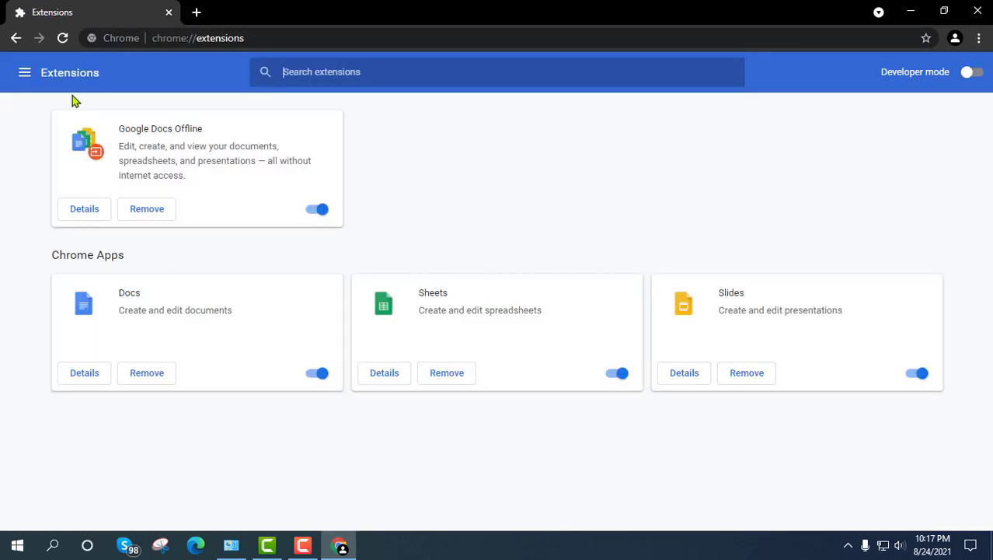
left_click(25, 76)
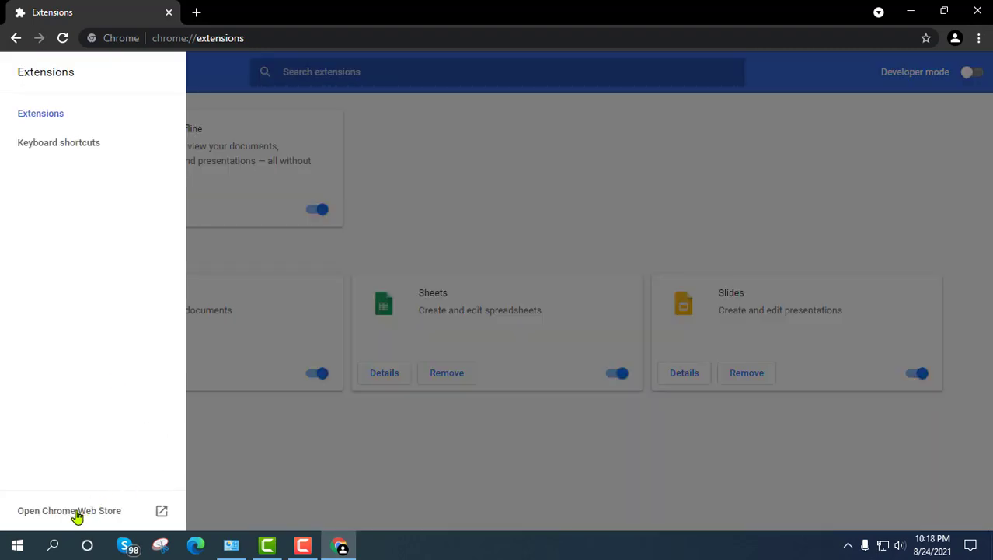